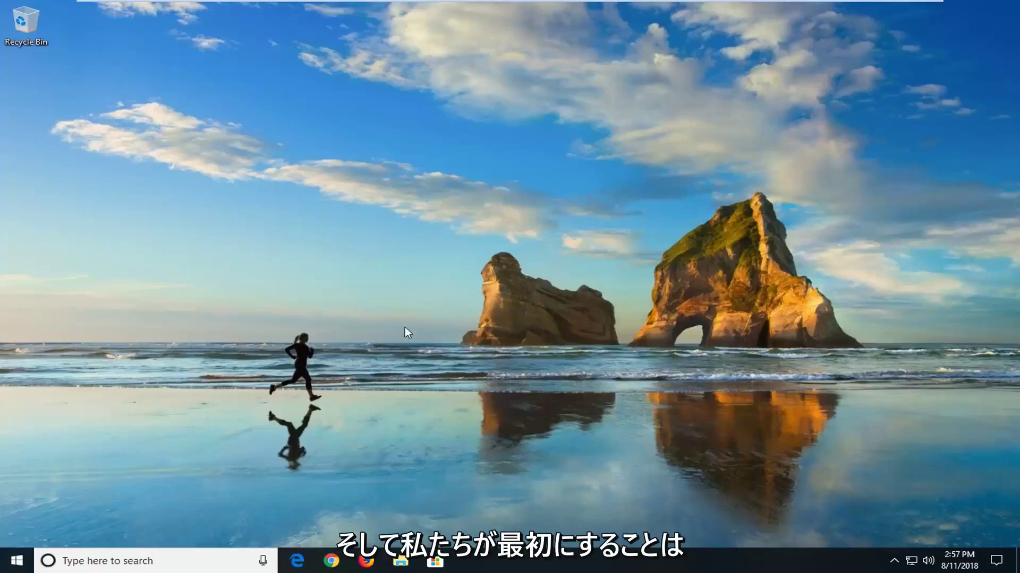
Search Start for 'troubleshoot' and expand the Windows Update troubleshooter entry.
left_click(16, 562)
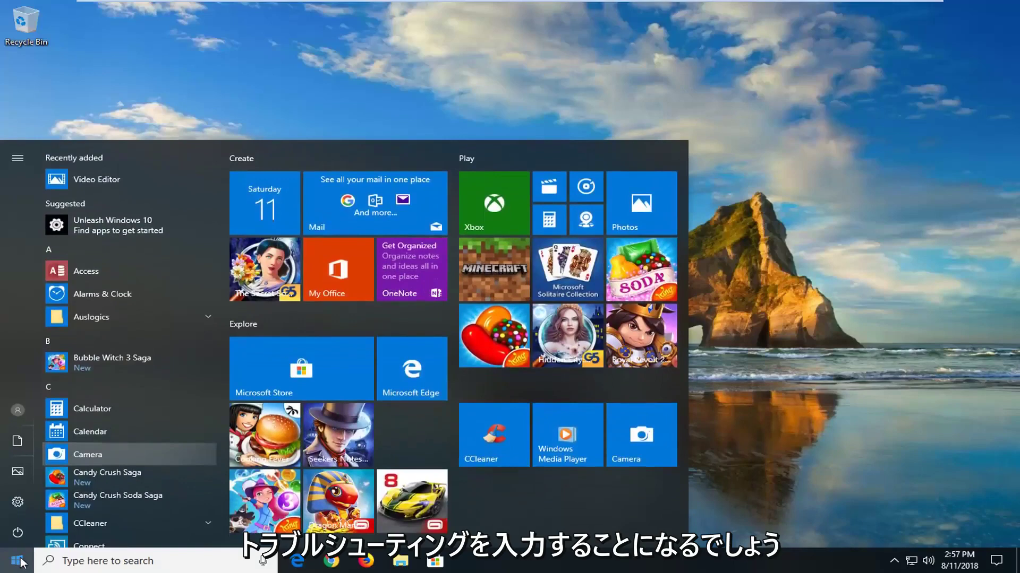
type("trouble")
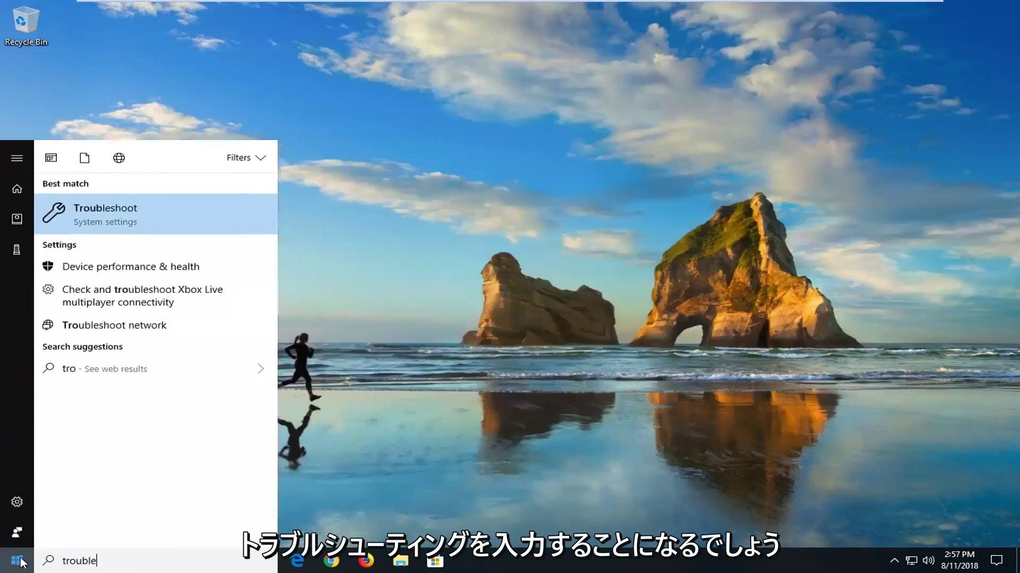
type("shoot")
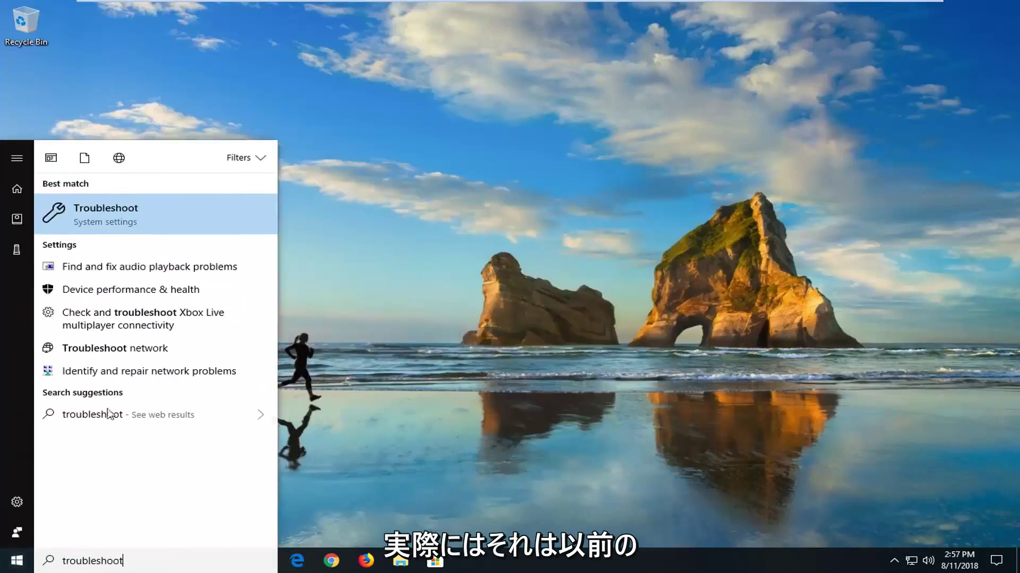
left_click(103, 214)
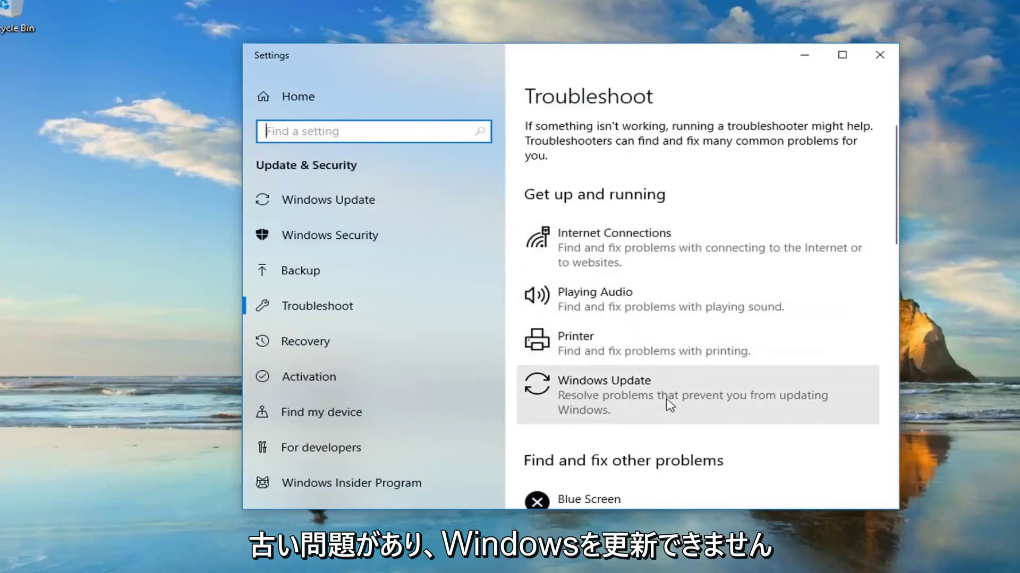
left_click(751, 402)
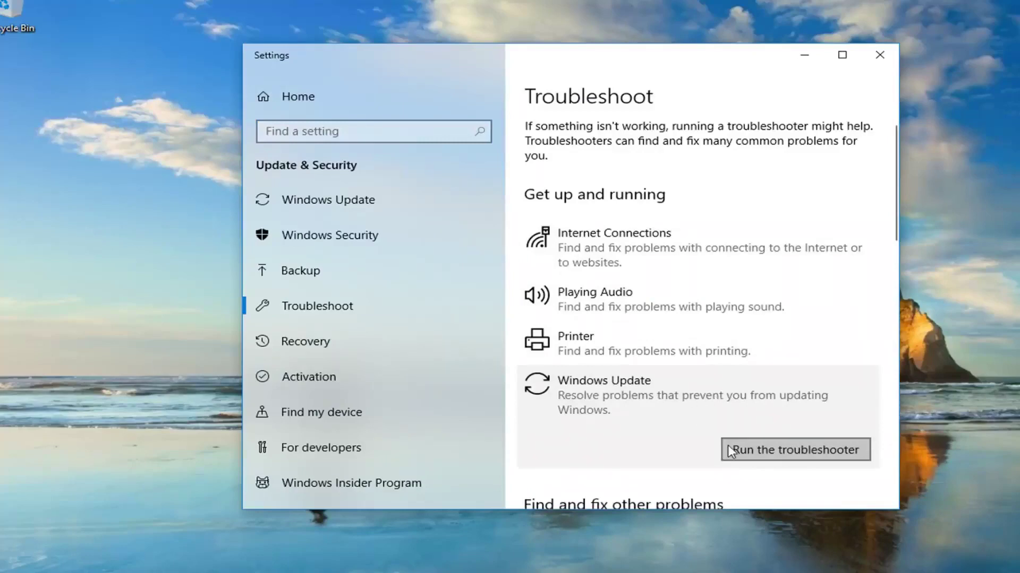
Run the Windows Update troubleshooter past the pending-restart notice and close its results.
left_click(748, 451)
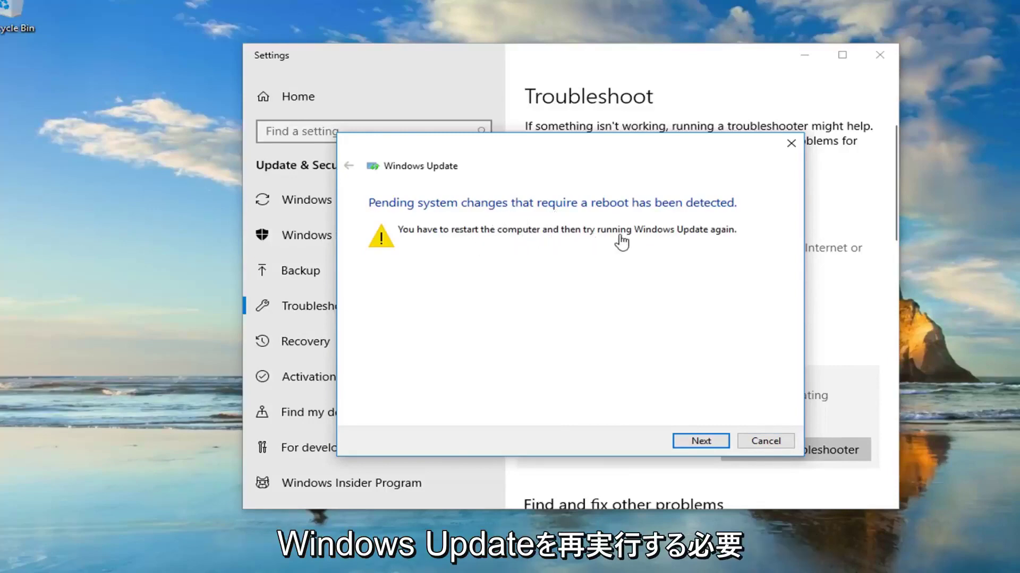
left_click(700, 441)
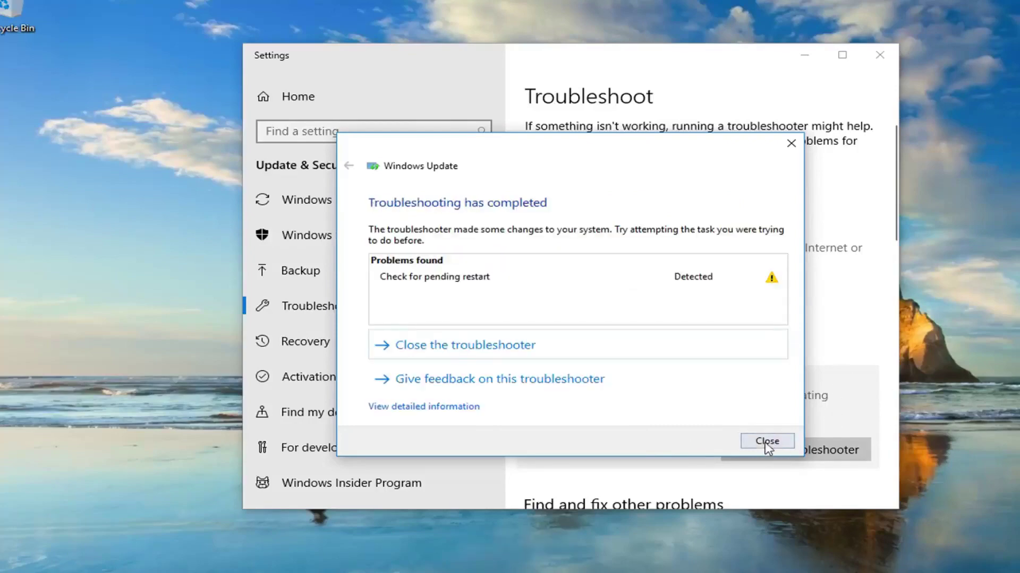
left_click(766, 442)
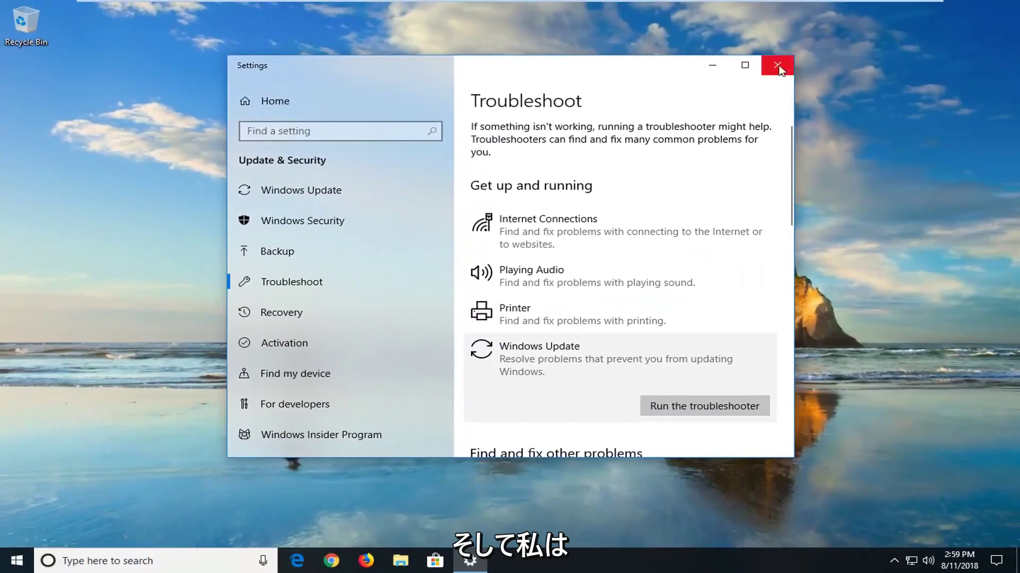
Close Settings and launch File Explorer from a Start search for 'file explorer'.
left_click(777, 65)
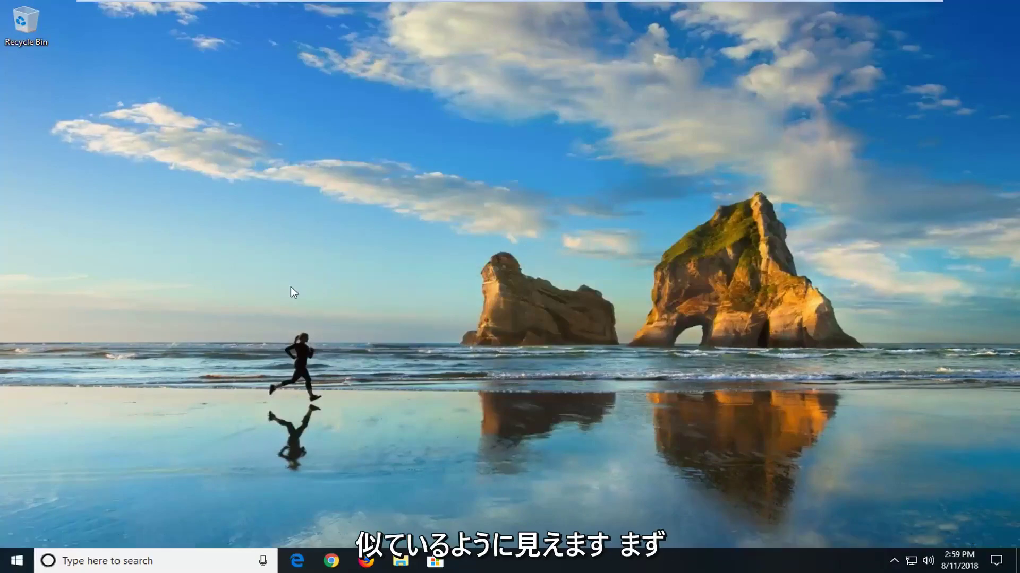
left_click(16, 561)
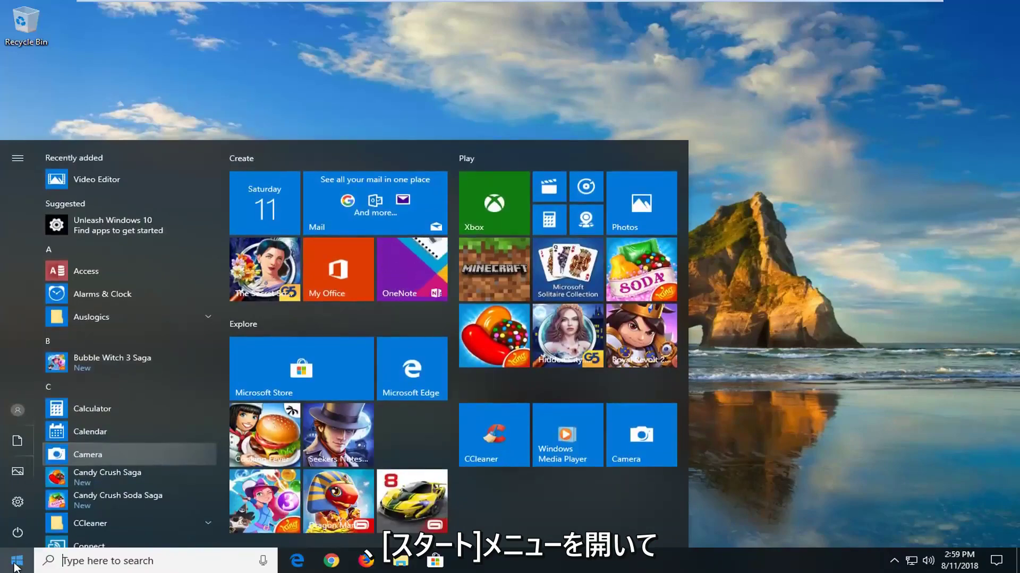
type("file exp")
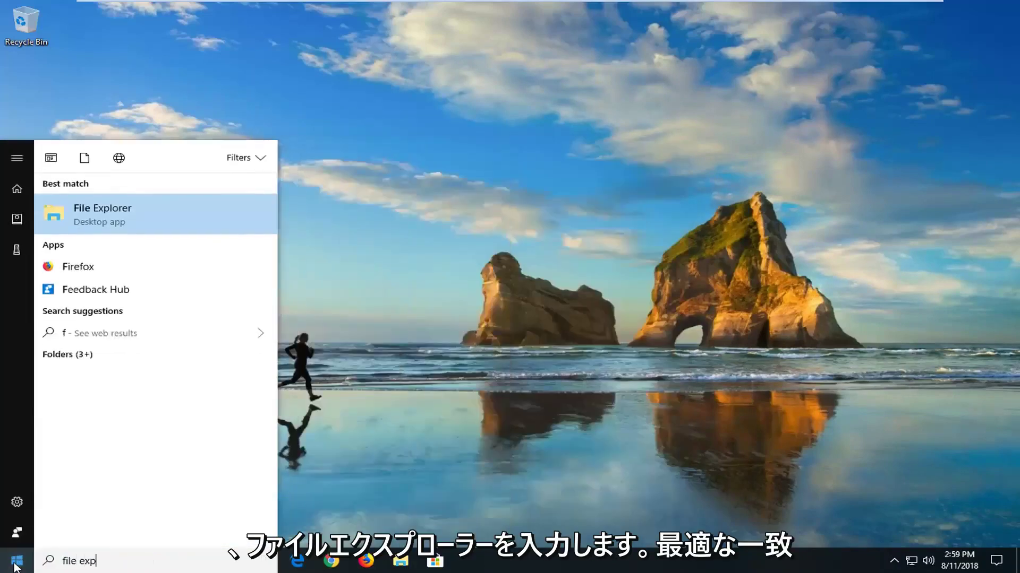
type("or")
key("BackSpace")
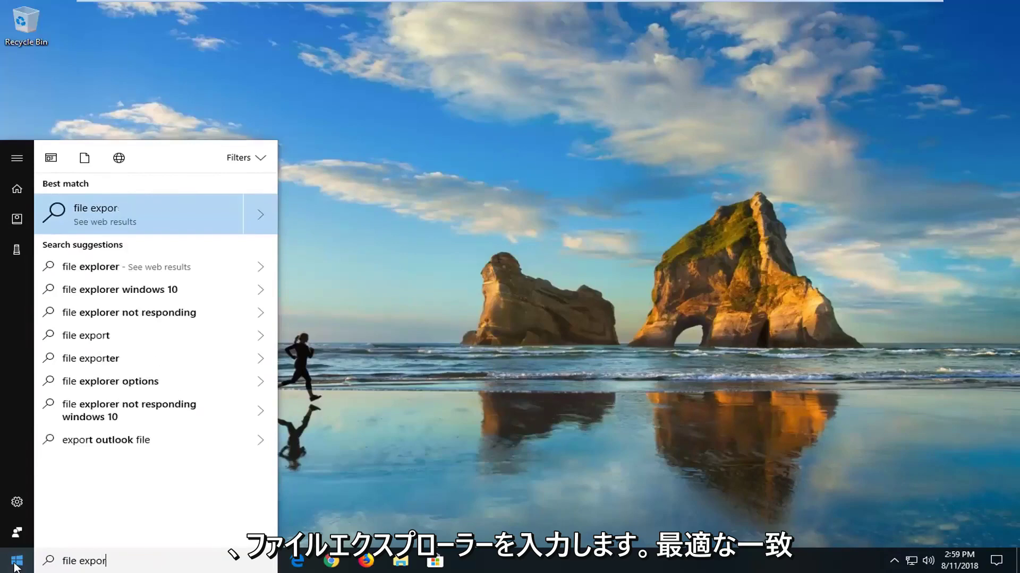
key("BackSpace")
type("lorer")
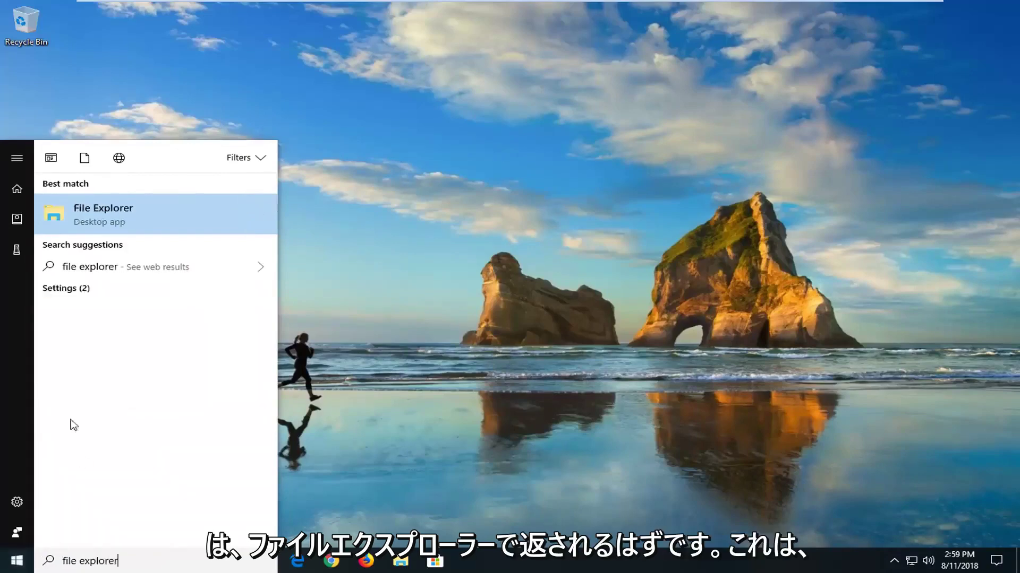
left_click(160, 219)
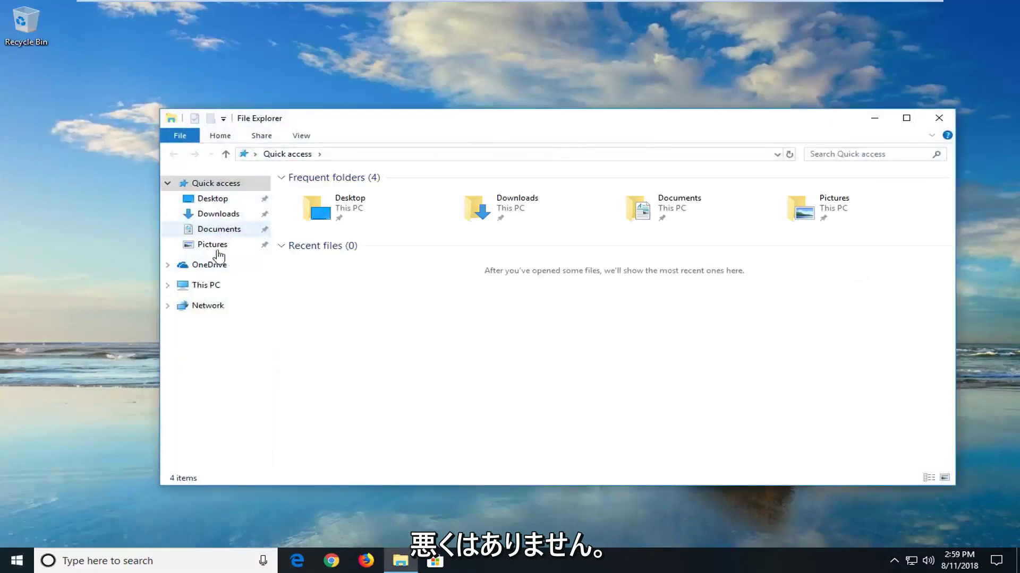
Browse This PC > Local Disk (C:) > Windows > SoftwareDistribution.
left_click(203, 291)
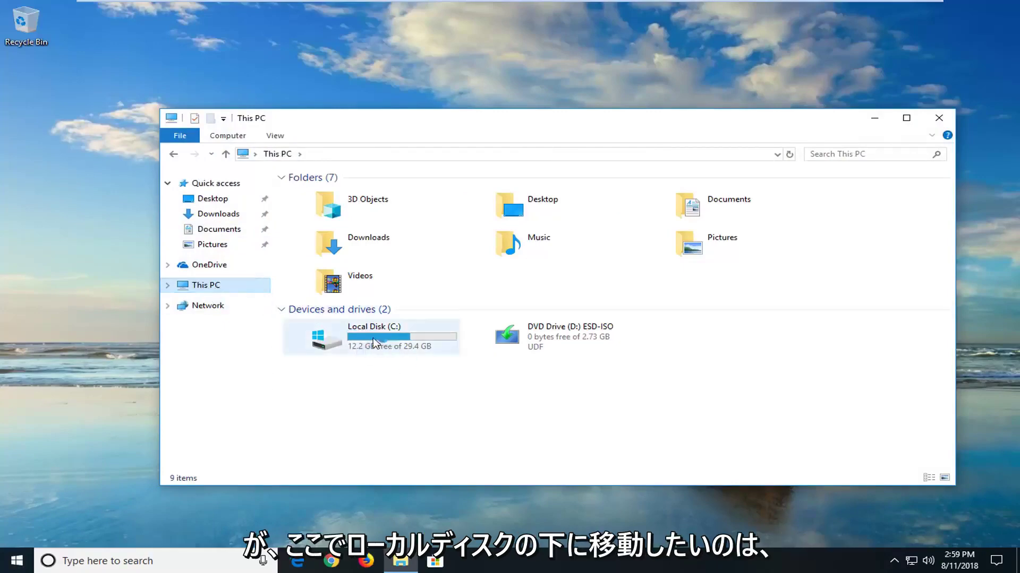
mouse_move(418, 339)
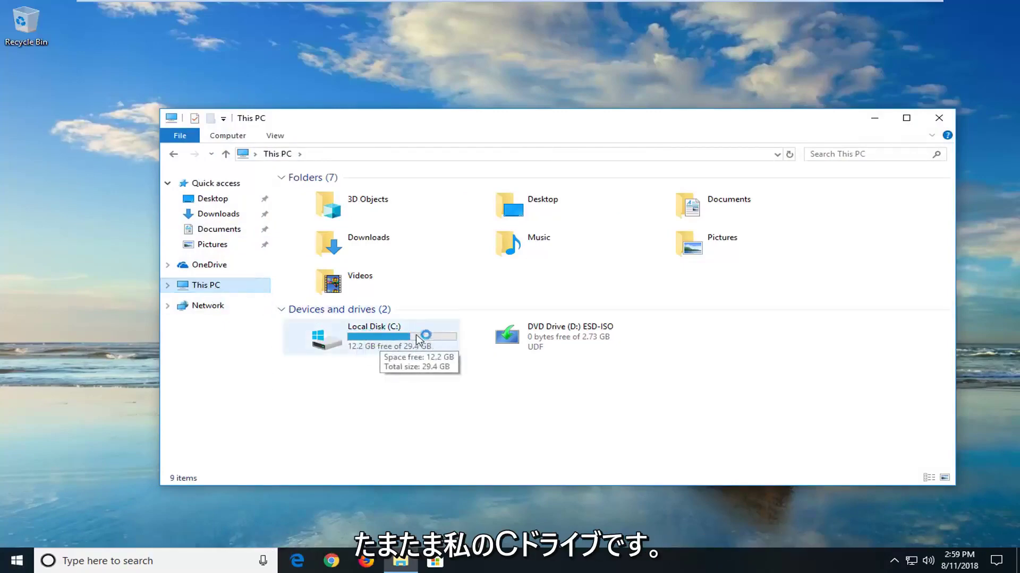
double_click(396, 342)
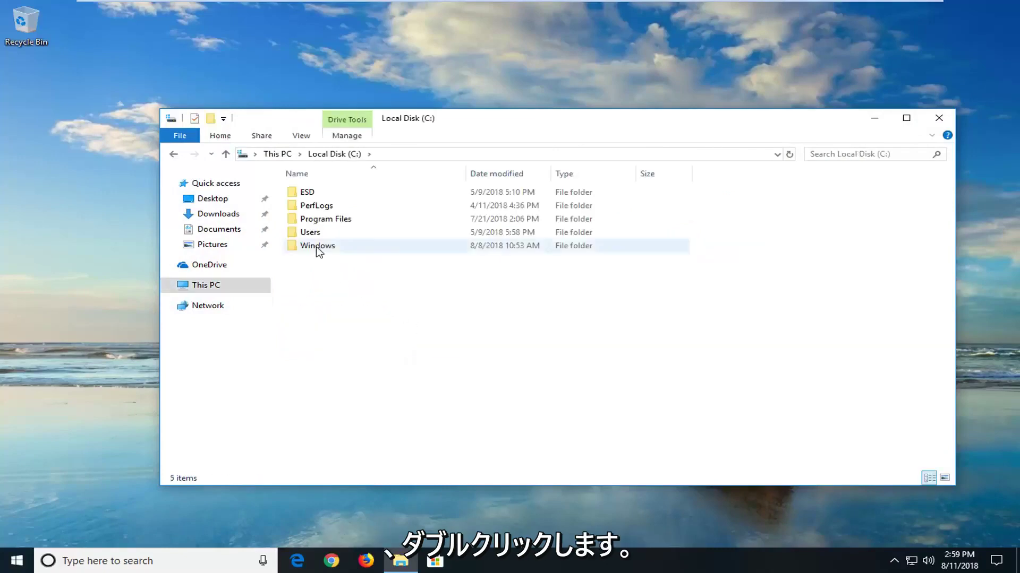
double_click(318, 246)
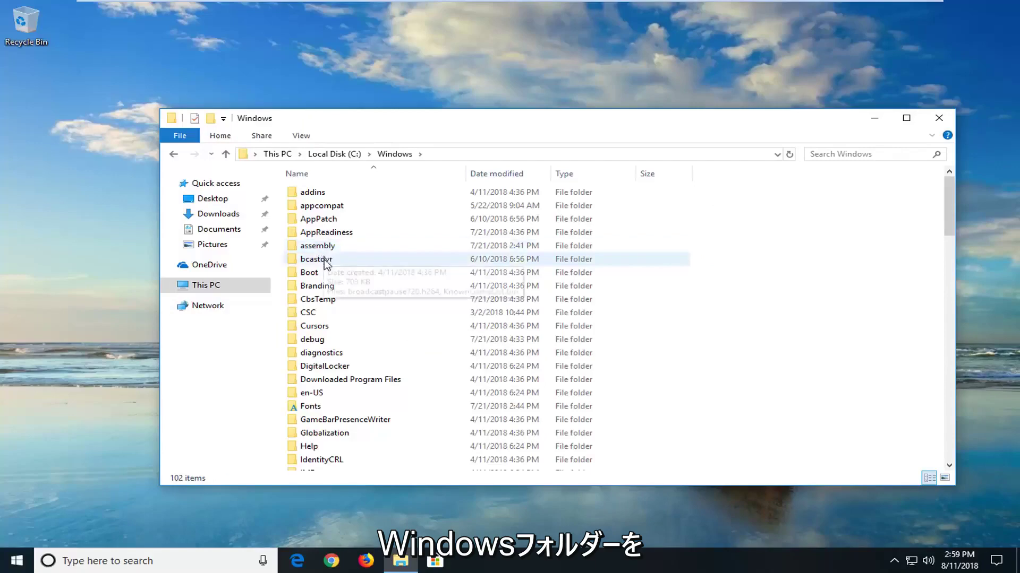
scroll(325, 262, "down", 7)
scroll(330, 264, "down", 7)
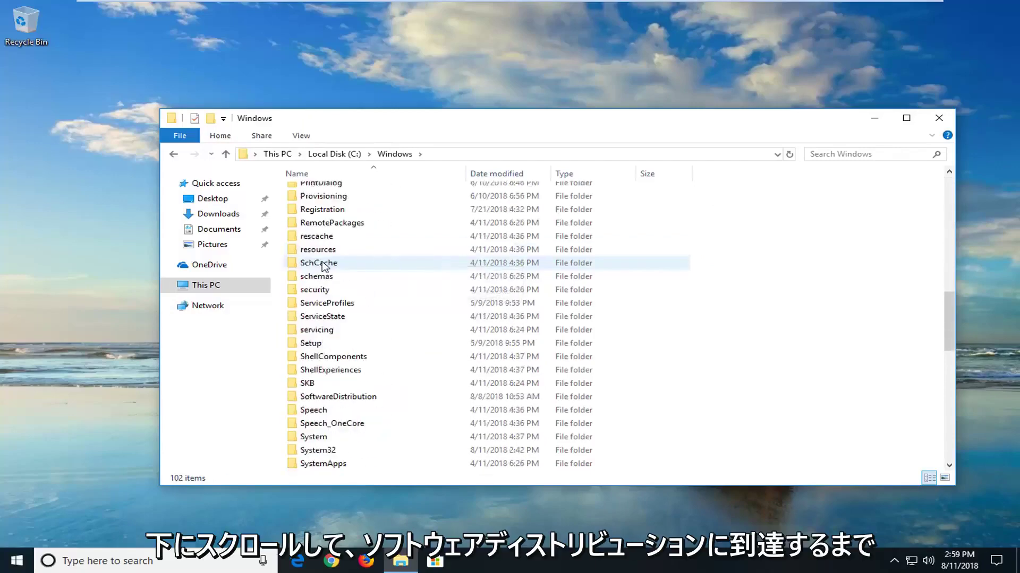
double_click(347, 400)
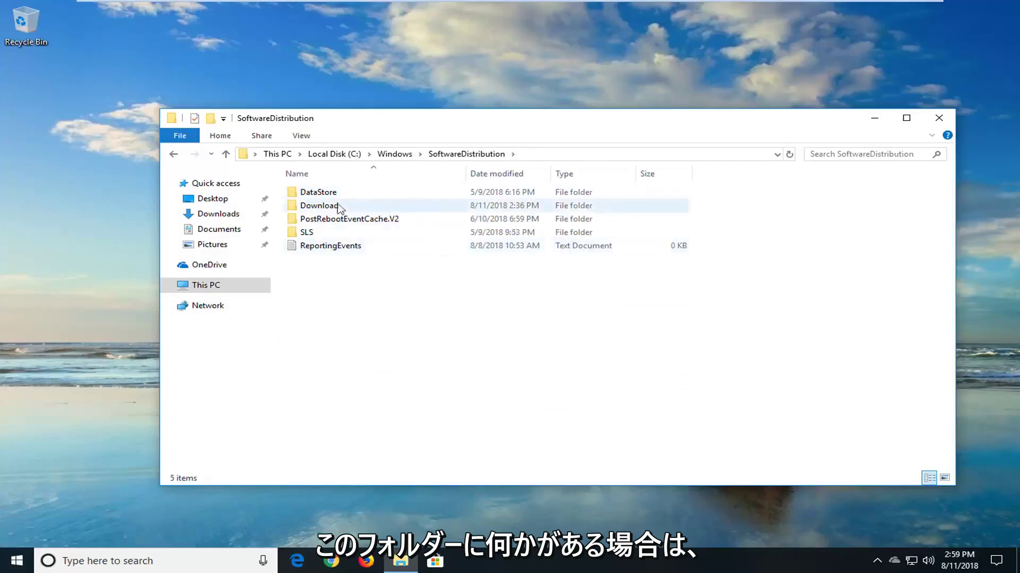
Delete everything in SoftwareDistribution, skipping the in-use ReportingEvents and DataStore items.
key("ctrl+a")
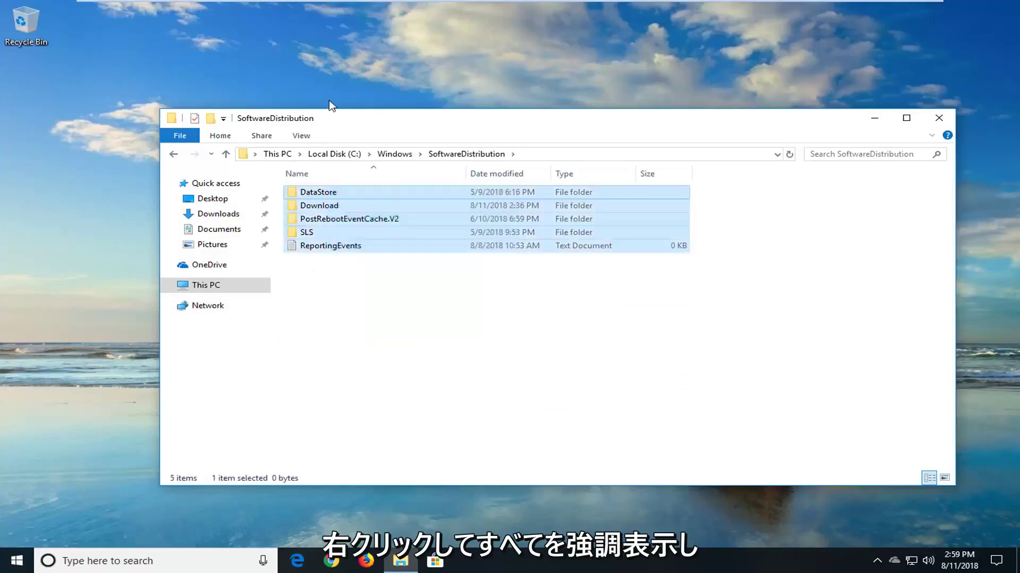
right_click(368, 203)
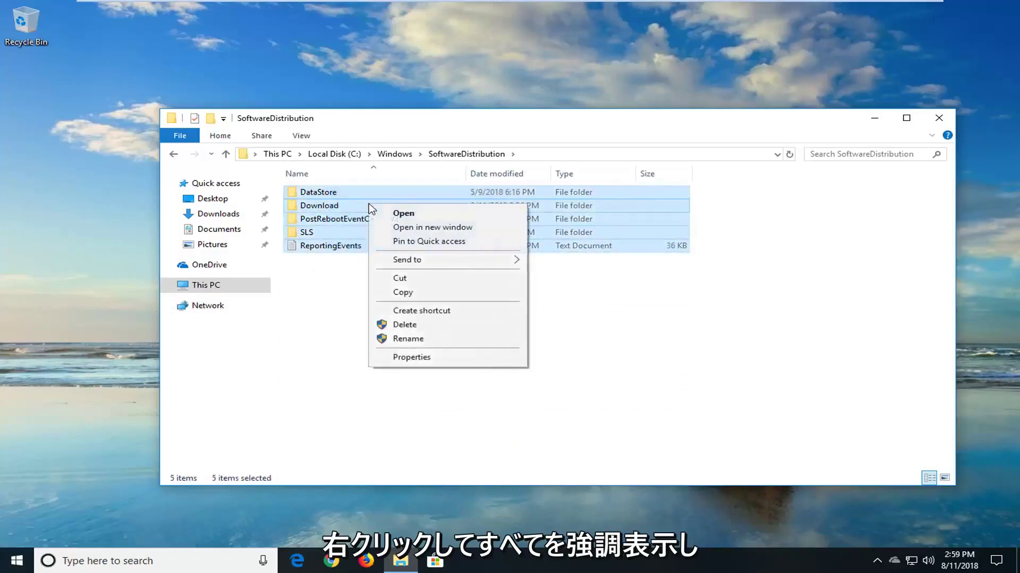
left_click(411, 324)
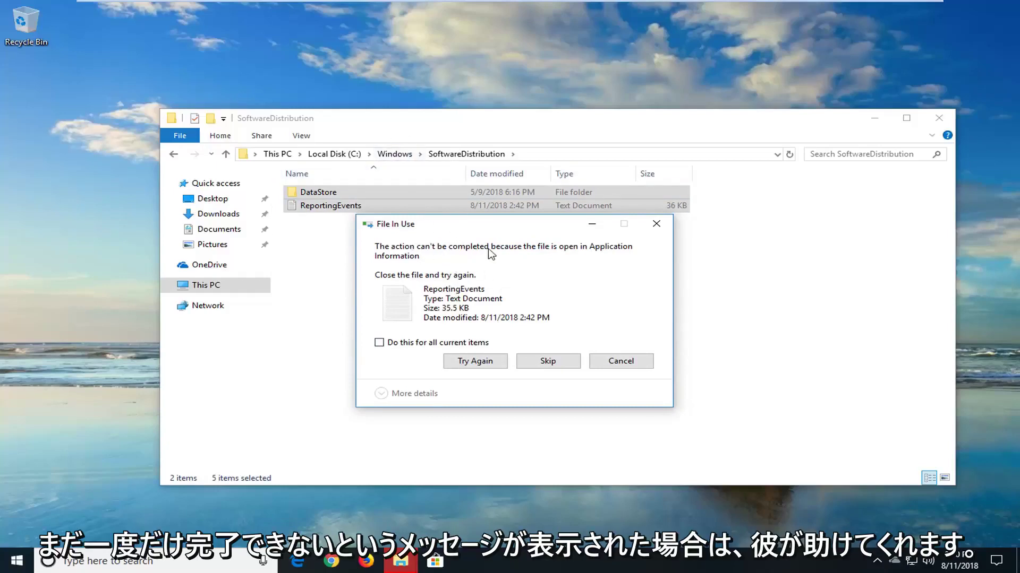
left_click(548, 363)
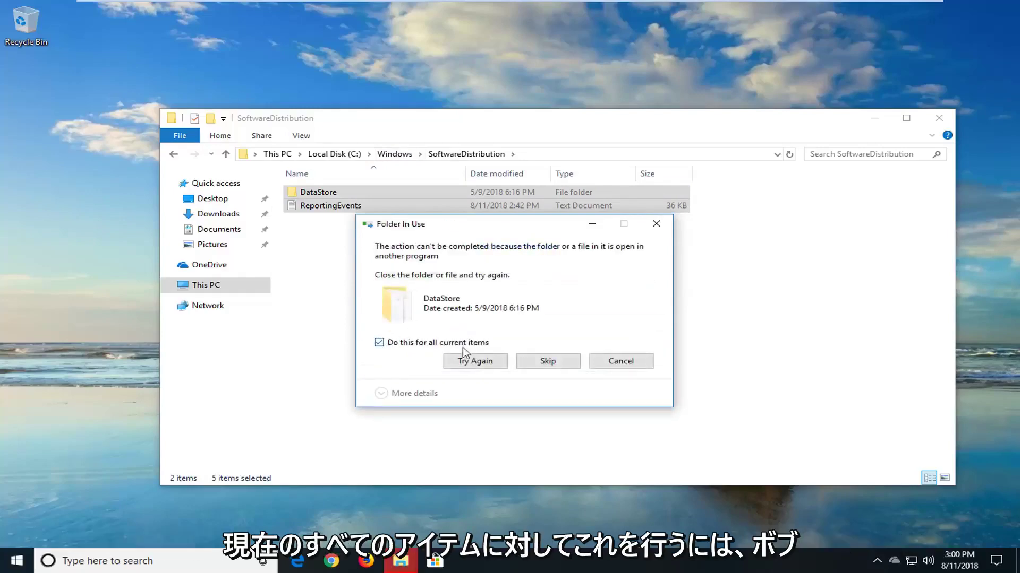
left_click(558, 364)
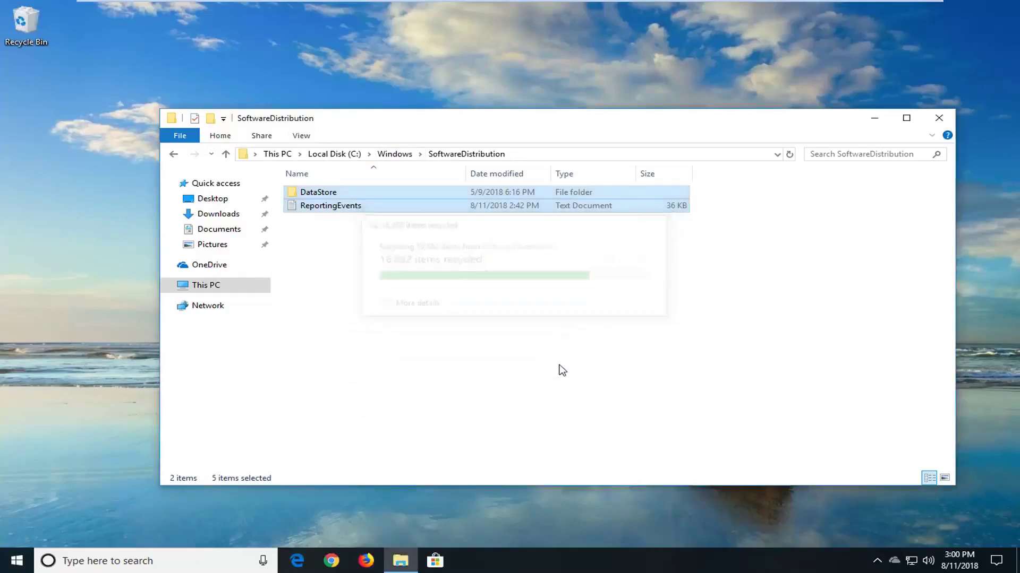
Peek inside DataStore, return to SoftwareDistribution, and close the window.
double_click(311, 193)
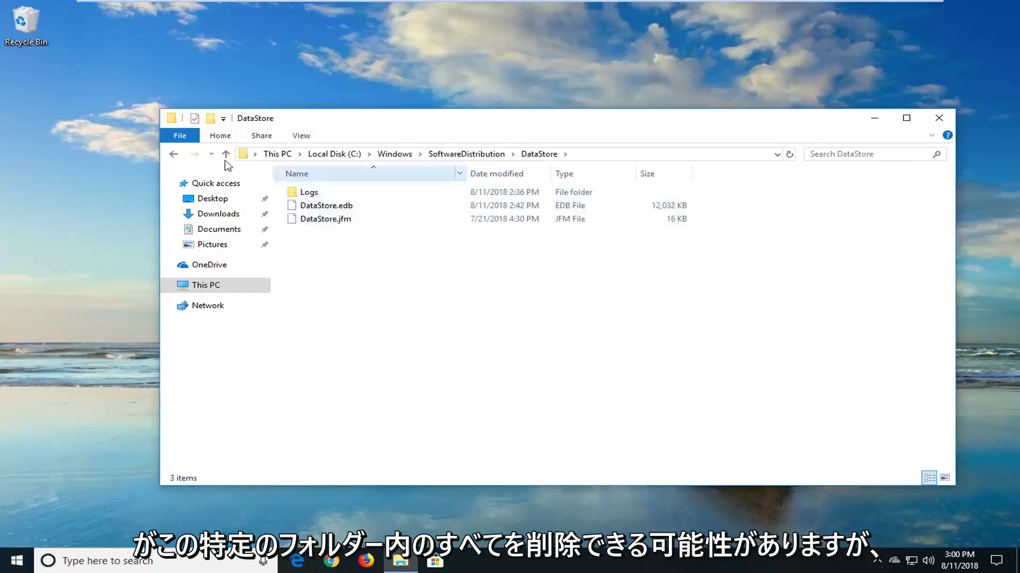
left_click(173, 154)
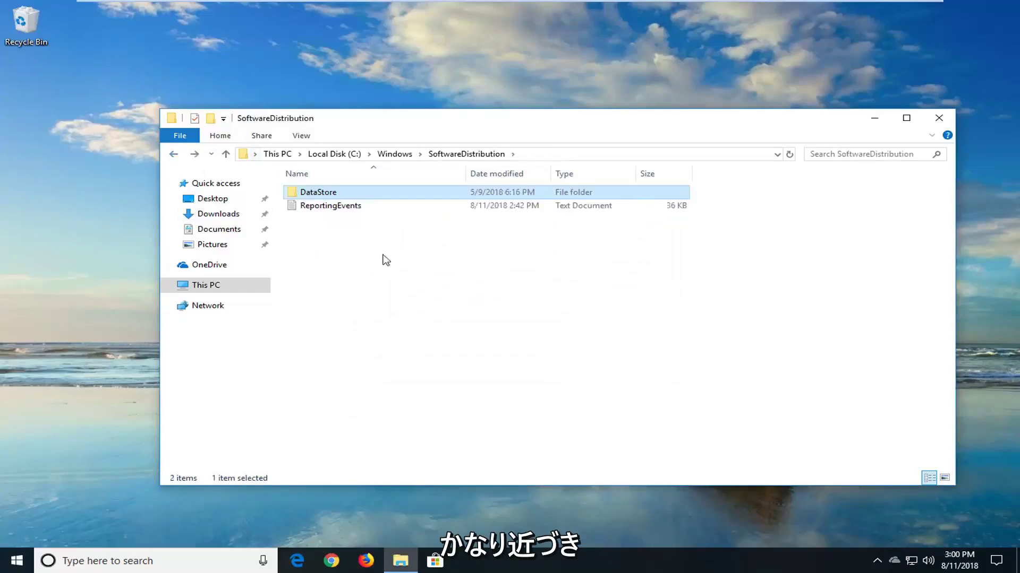
left_click(938, 118)
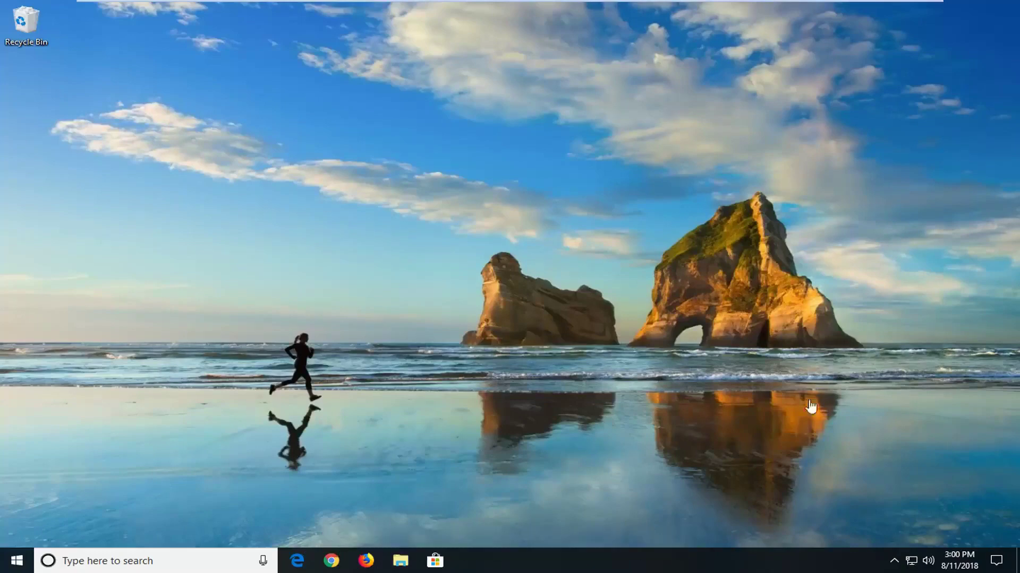
Launch the Services desktop app from a Start search for 'services'.
left_click(16, 561)
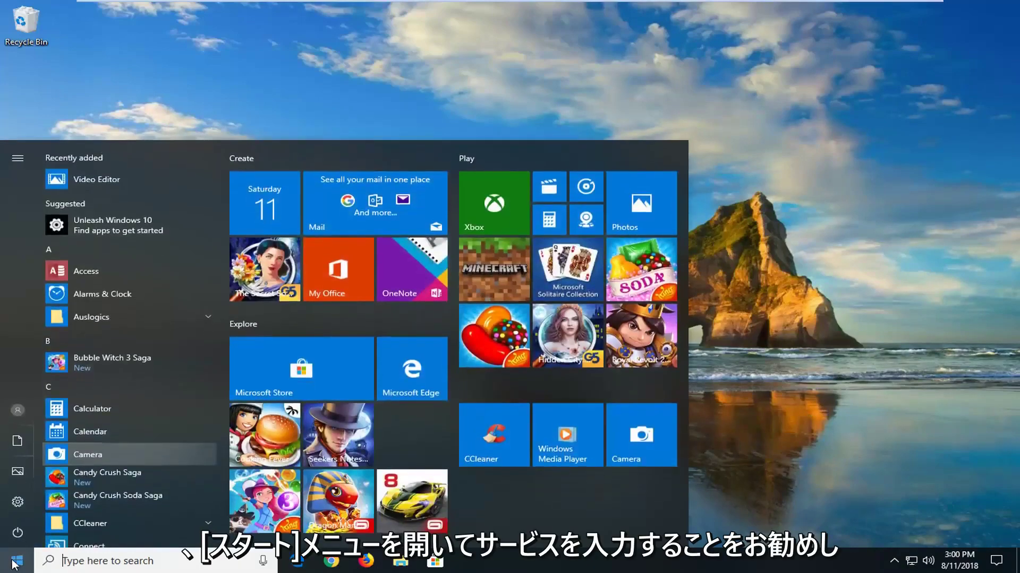
type("service")
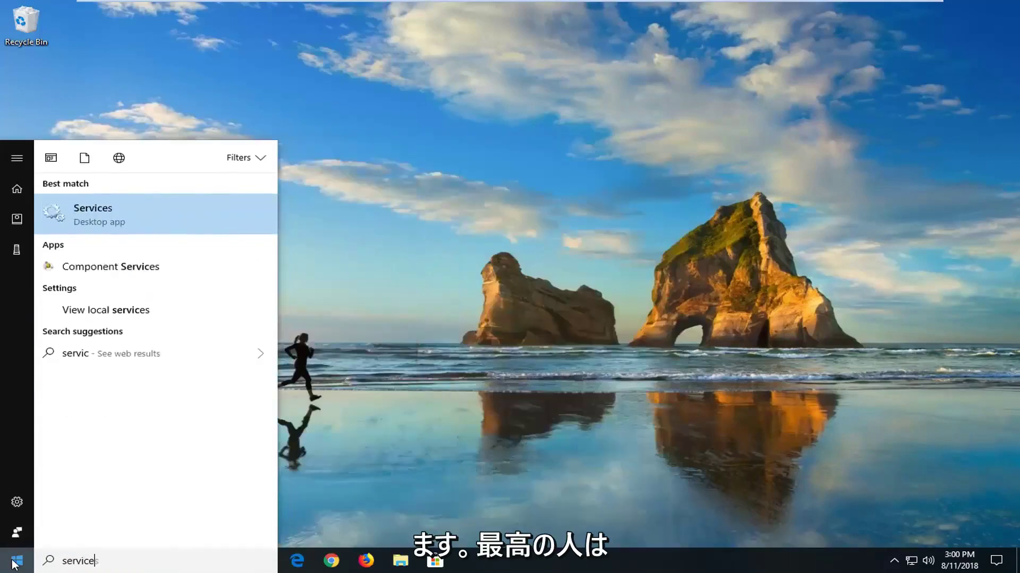
type("s")
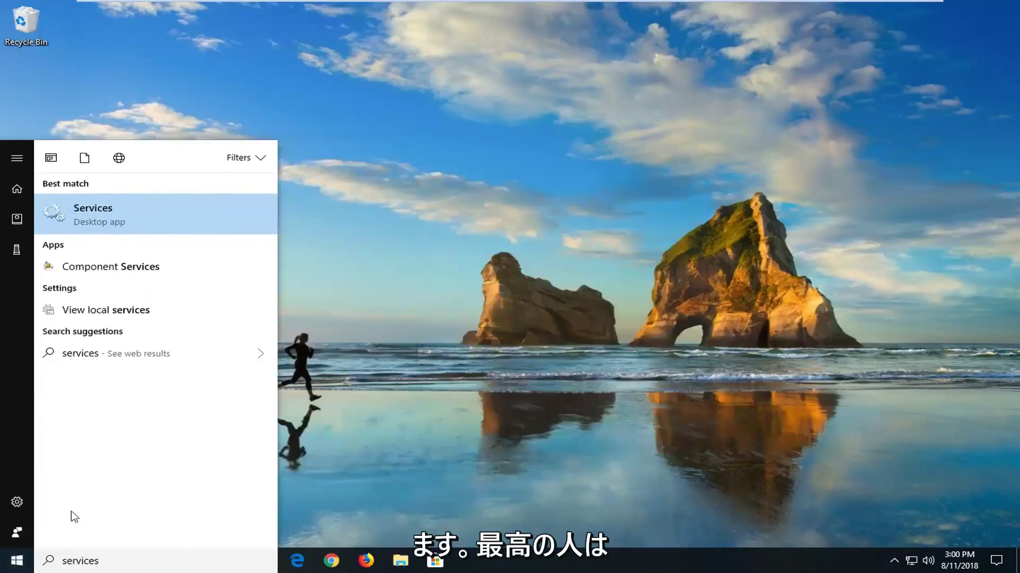
left_click(110, 213)
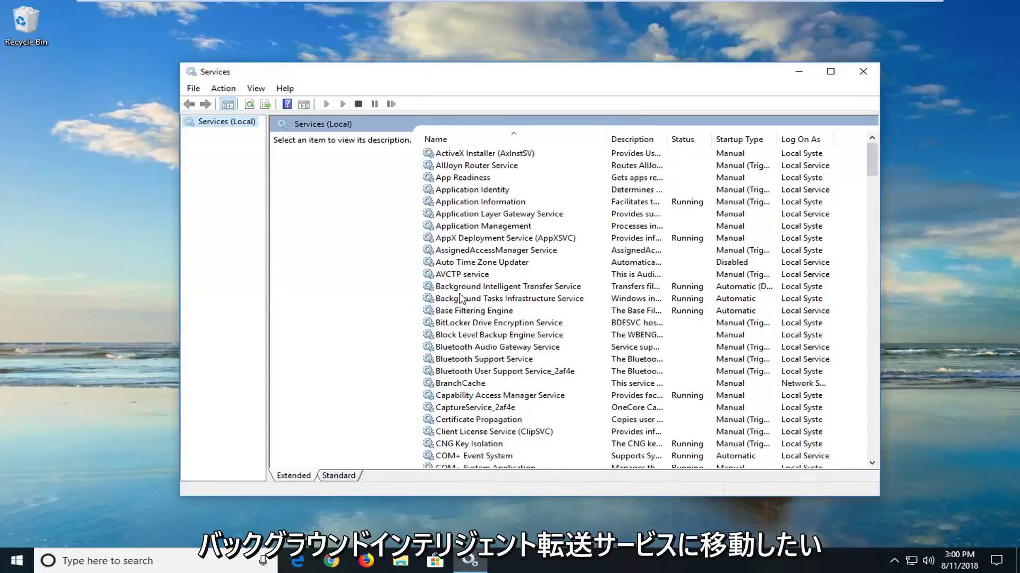
double_click(473, 288)
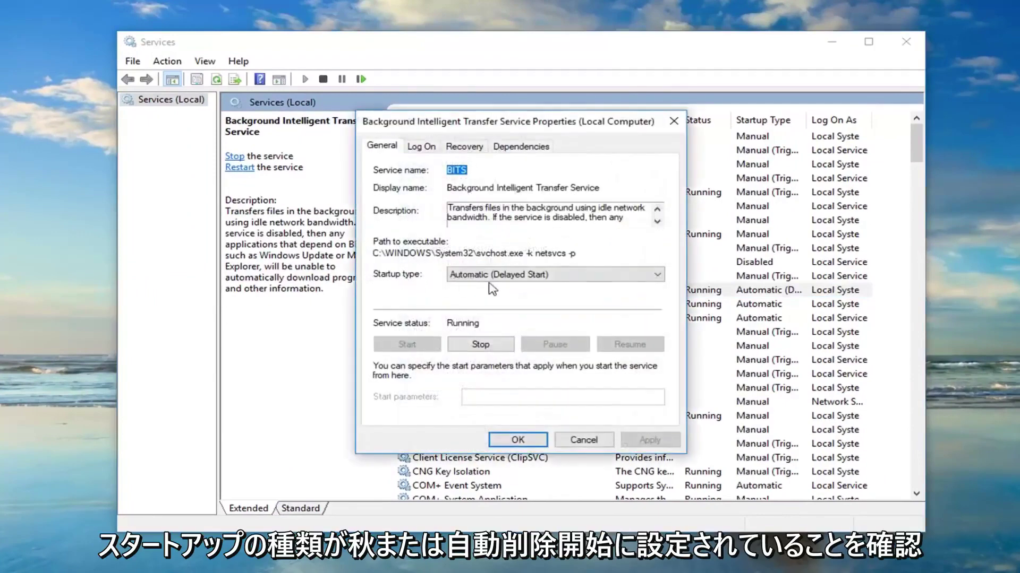
left_click(497, 277)
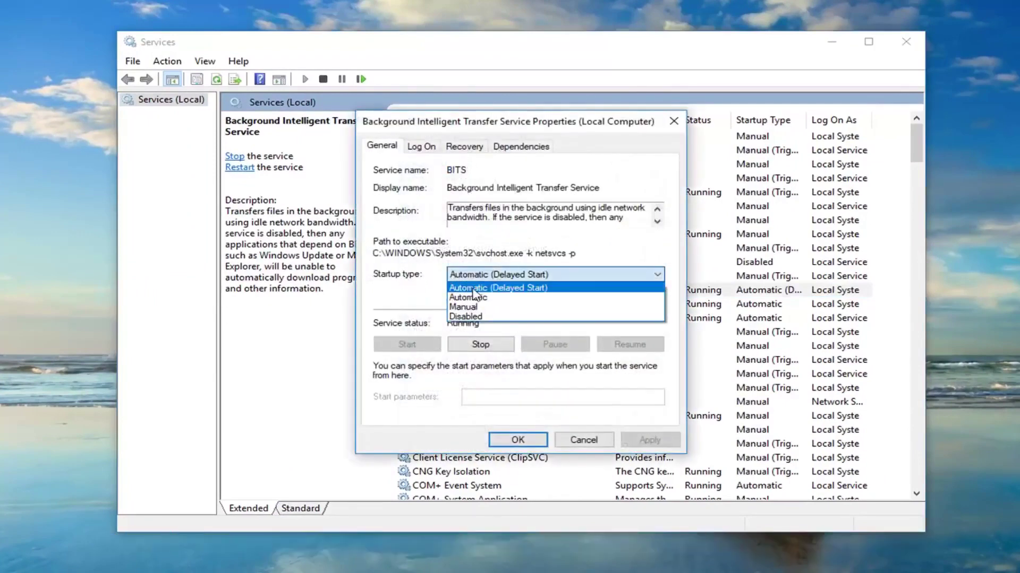
left_click(475, 276)
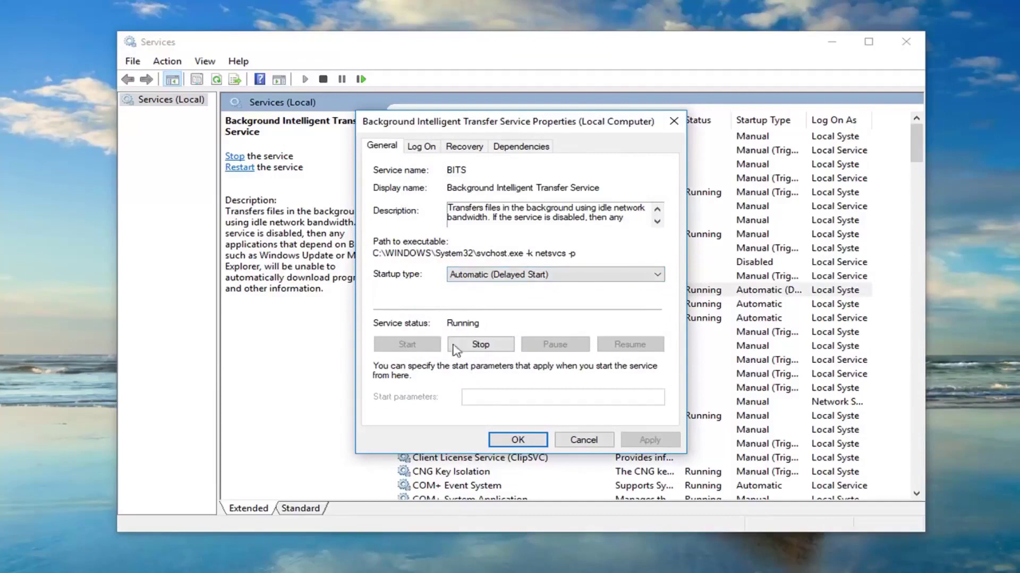
left_click(518, 441)
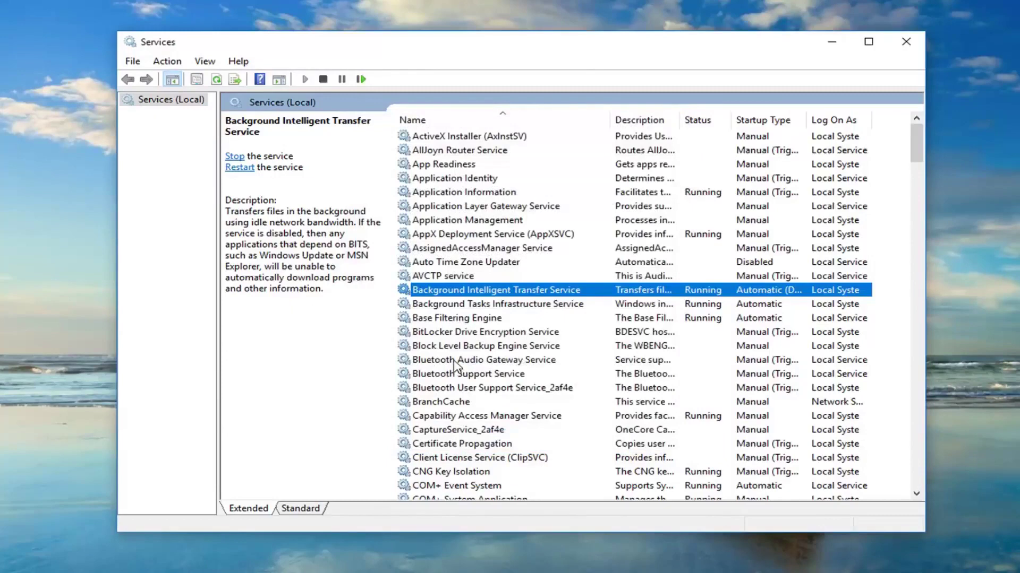
left_click(454, 416)
scroll(450, 434, "down", 1)
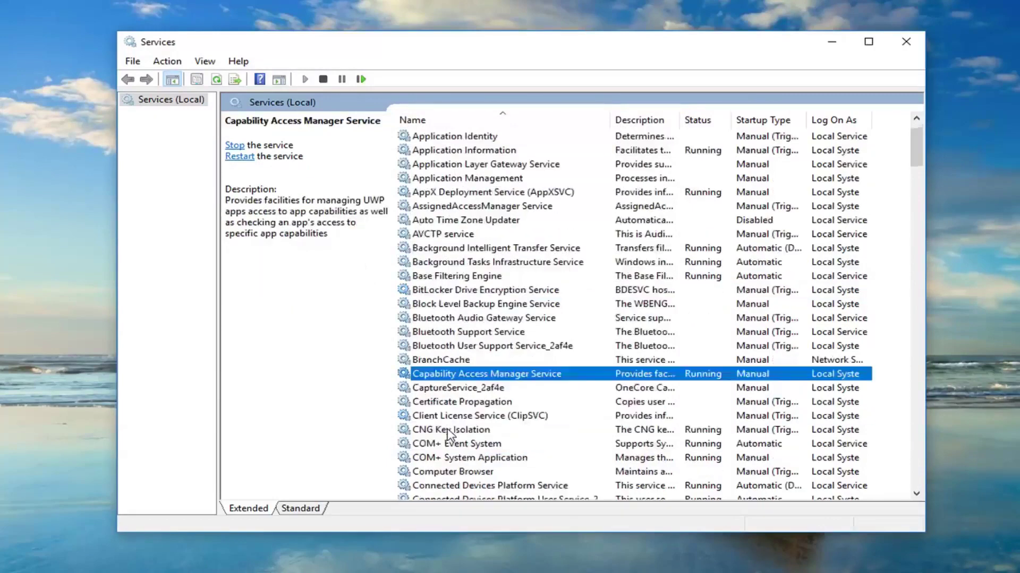
scroll(450, 434, "down", 3)
left_click(453, 443)
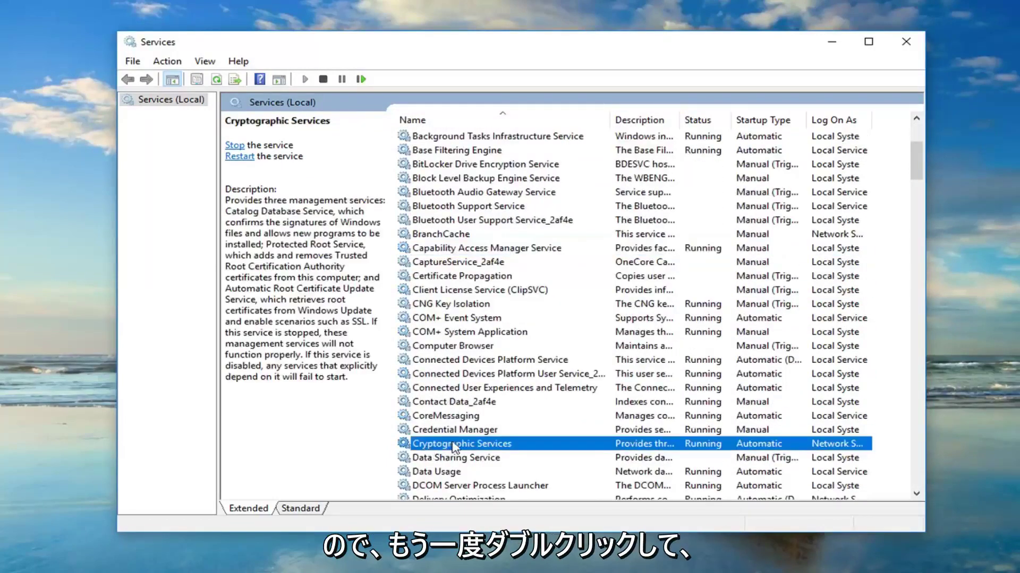
double_click(490, 444)
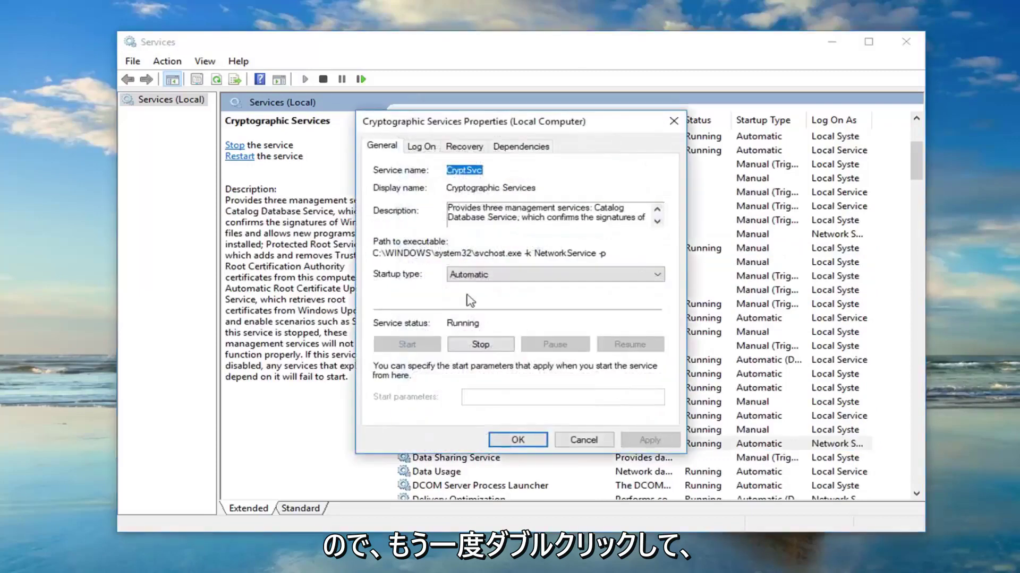
left_click(583, 439)
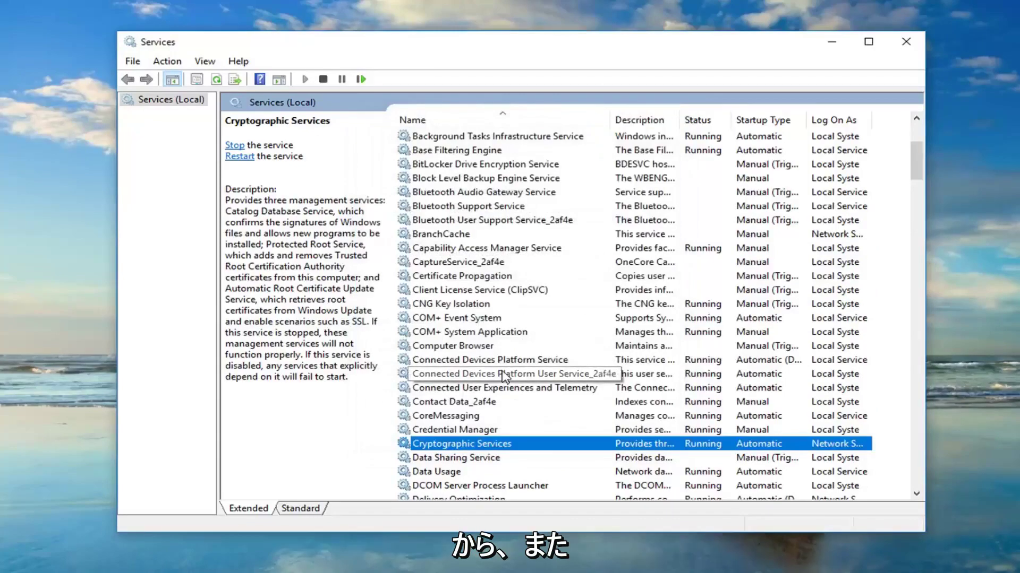
scroll(513, 359, "down", 15)
scroll(510, 358, "down", 15)
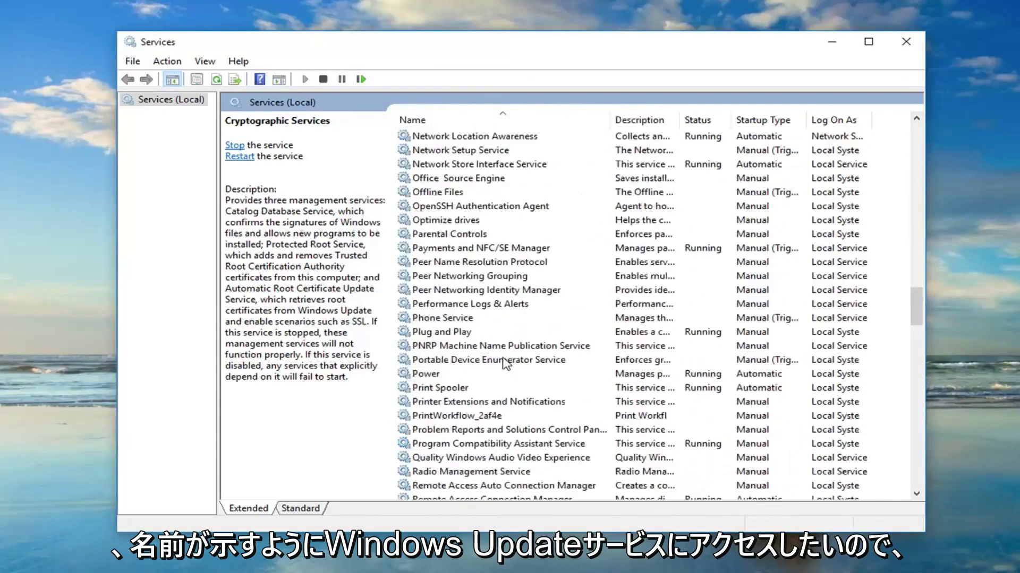
scroll(486, 375, "down", 15)
scroll(479, 382, "down", 6)
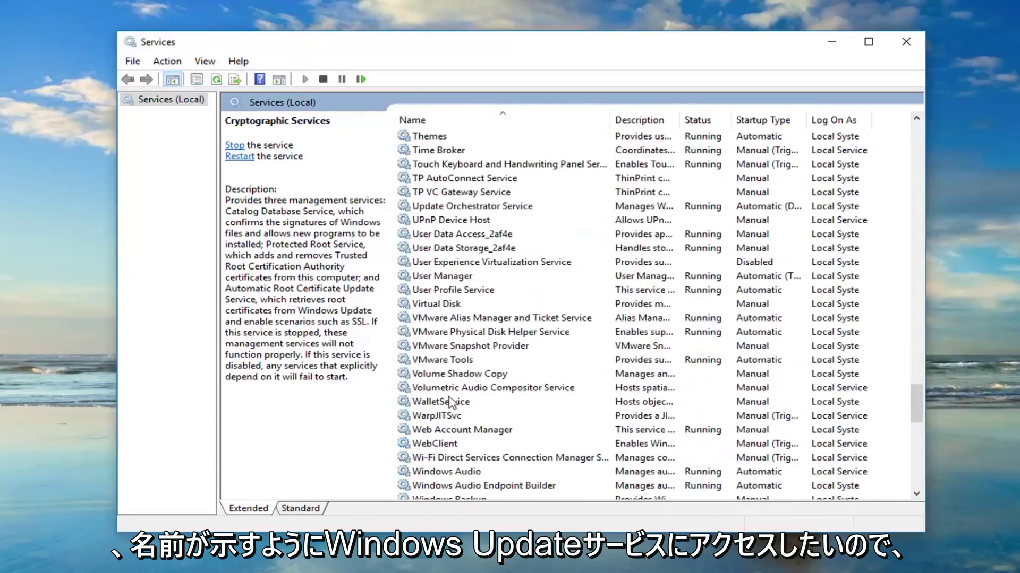
scroll(440, 334, "down", 1)
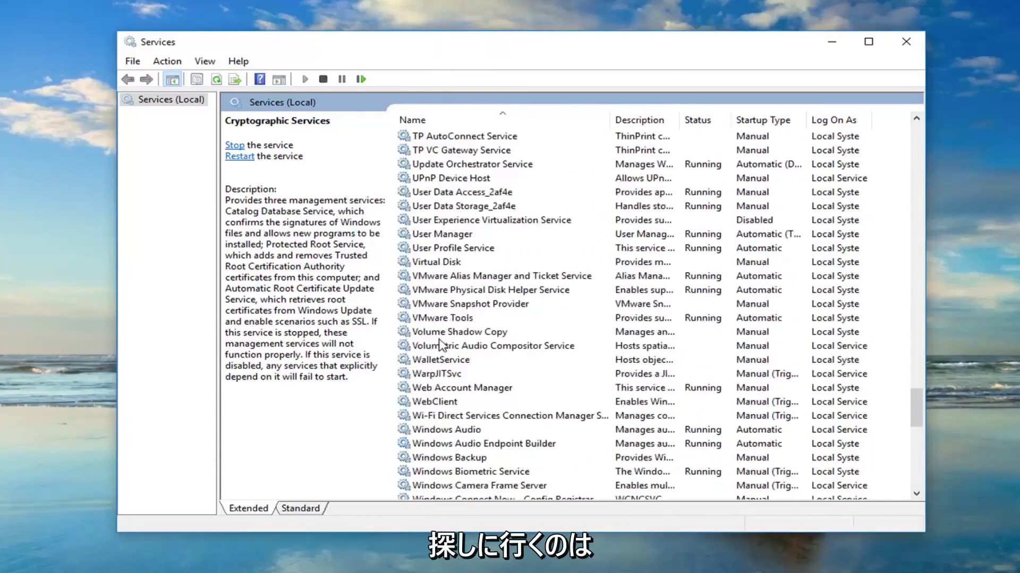
scroll(441, 347, "down", 1)
scroll(434, 448, "down", 1)
scroll(433, 450, "down", 2)
scroll(431, 451, "down", 2)
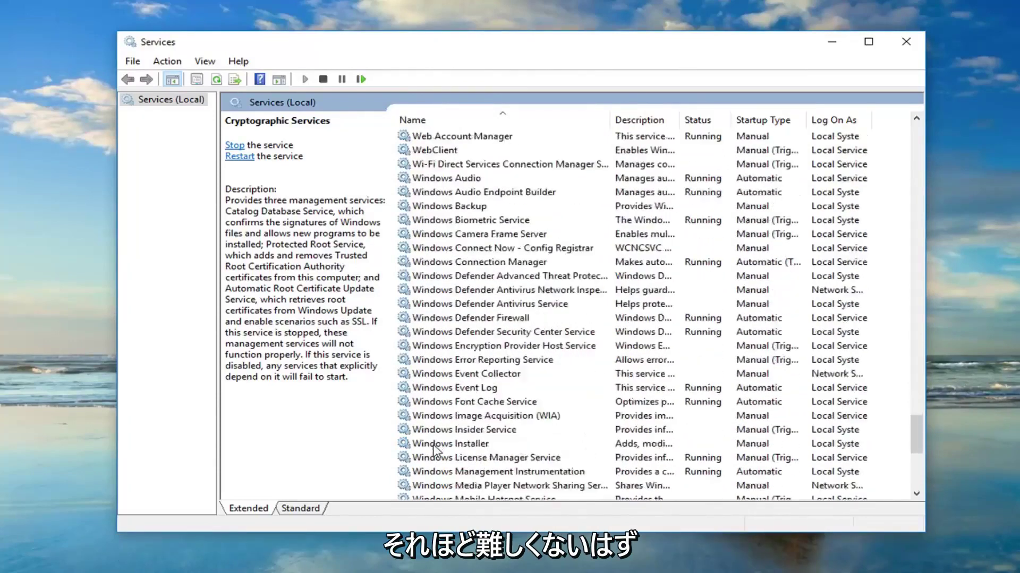
scroll(429, 451, "down", 3)
scroll(426, 452, "down", 1)
Set Windows Update to Automatic startup, start it, and apply the change.
left_click(450, 459)
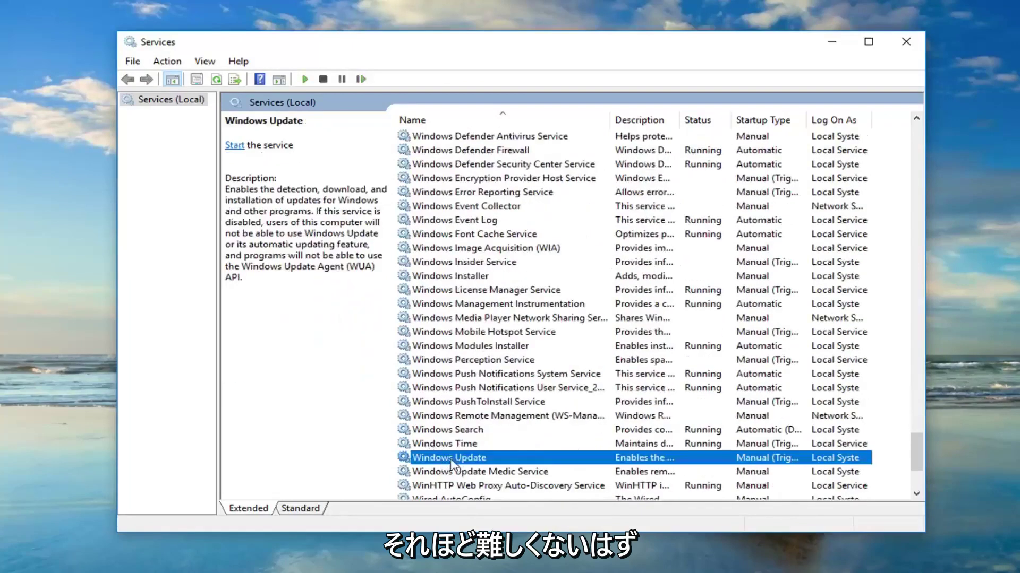
double_click(454, 461)
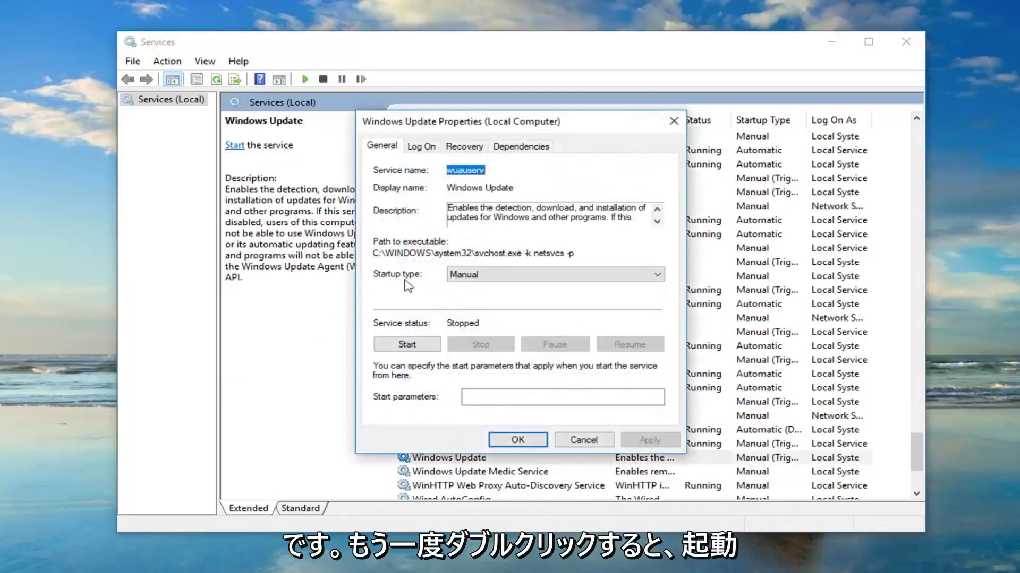
left_click(475, 275)
left_click(478, 297)
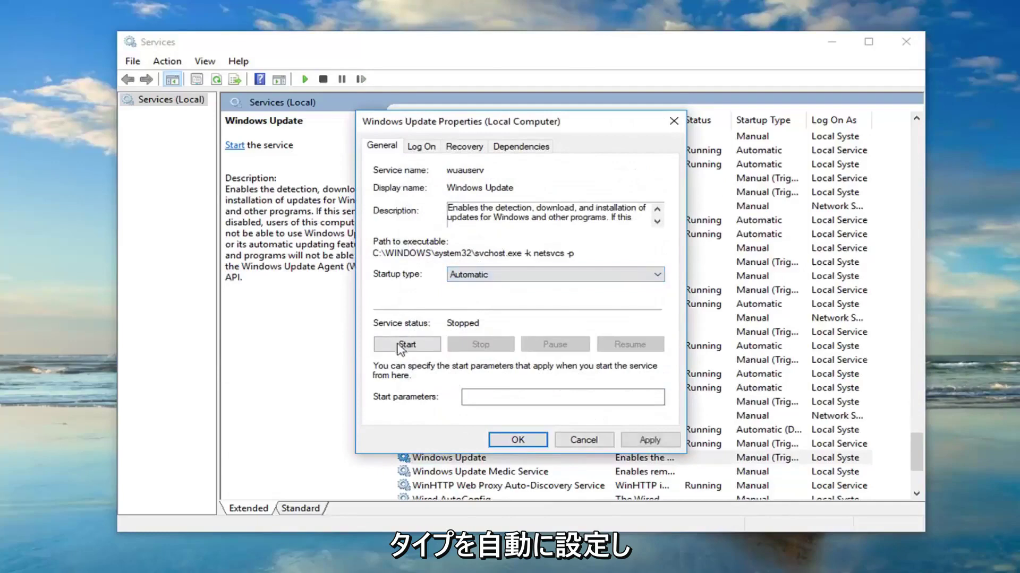
left_click(406, 346)
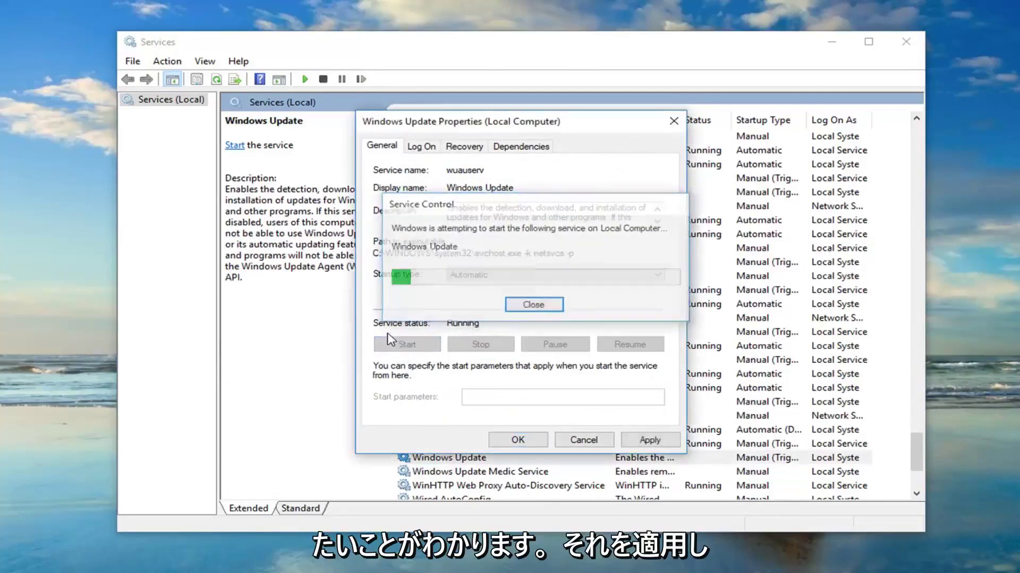
left_click(649, 440)
left_click(517, 441)
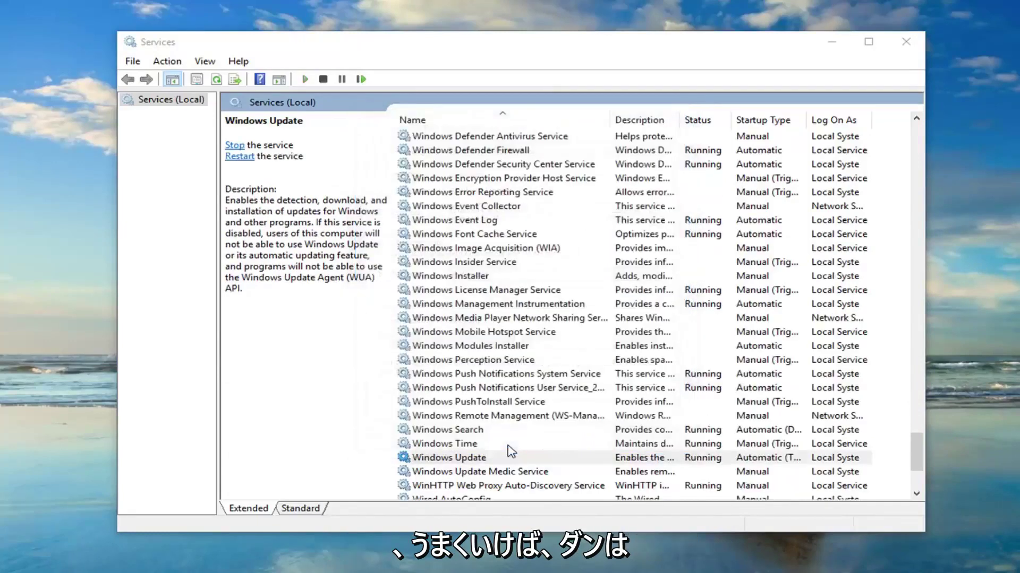